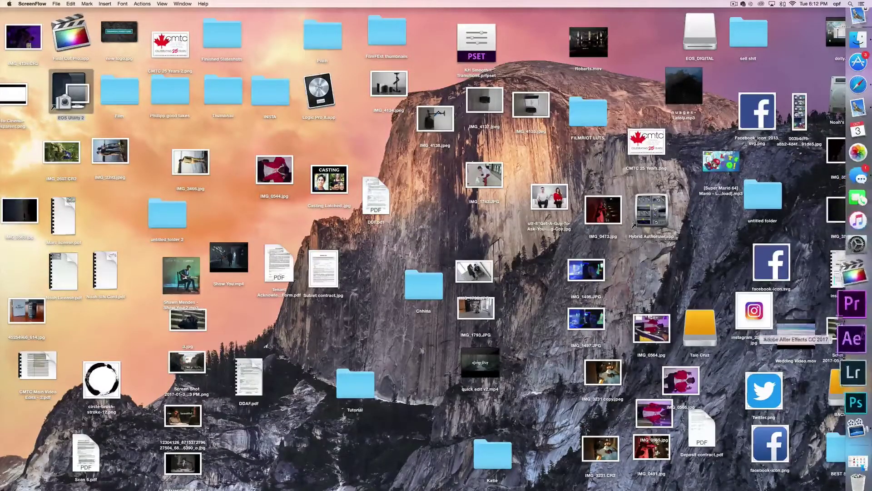
# Launch After Effects CC 2017 from the Dock
pyautogui.click(849, 335)
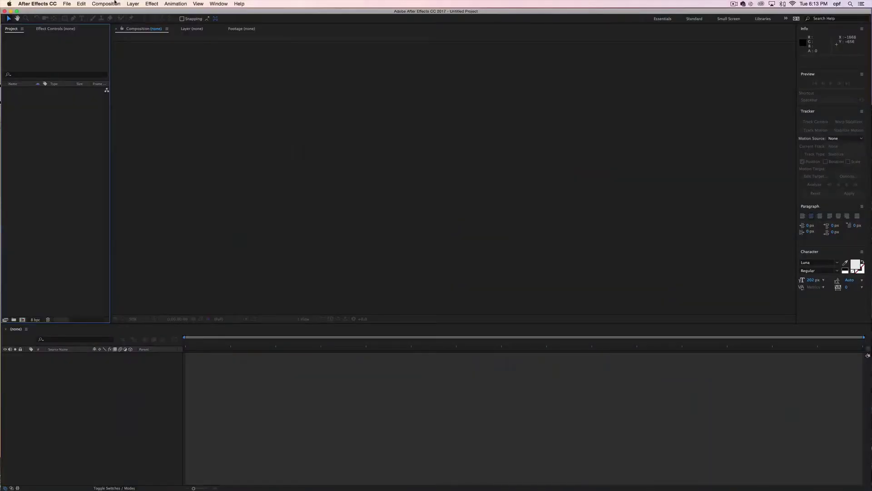
# Create a new composition named Text- Tutorial
pyautogui.click(115, 3)
pyautogui.click(119, 13)
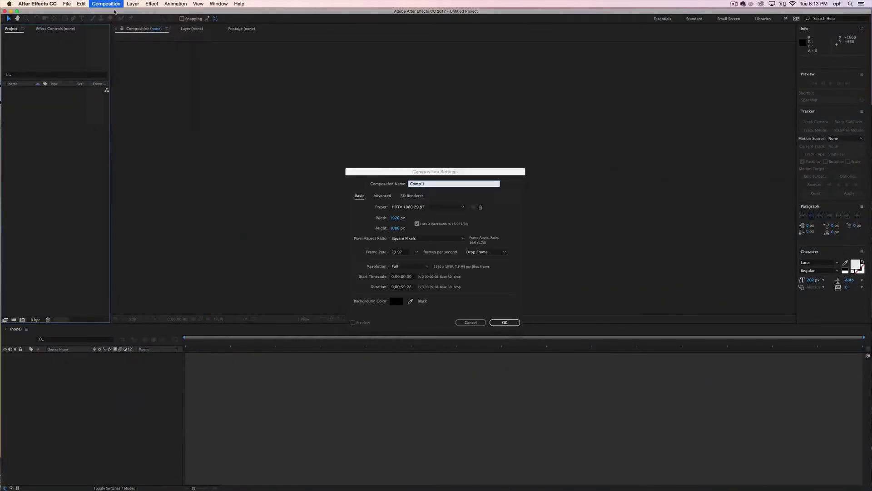
pyautogui.click(504, 322)
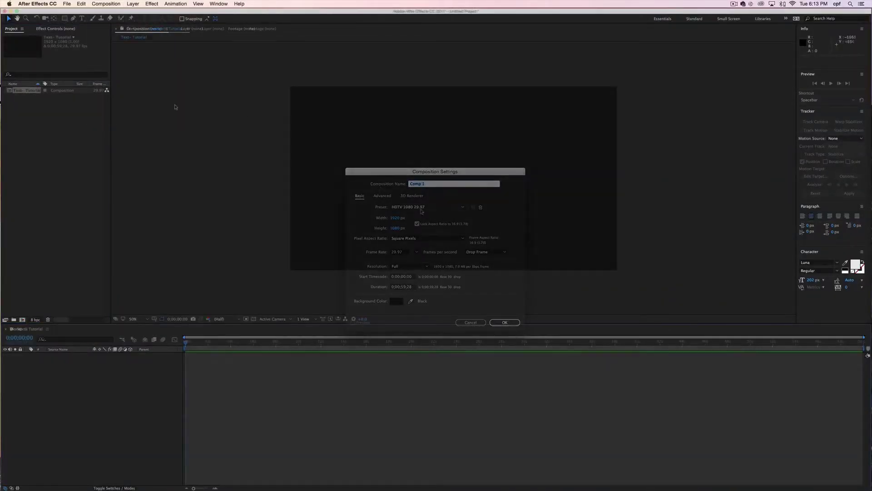
# Import the Show You.mp4 clip into the project
pyautogui.click(67, 3)
pyautogui.click(165, 102)
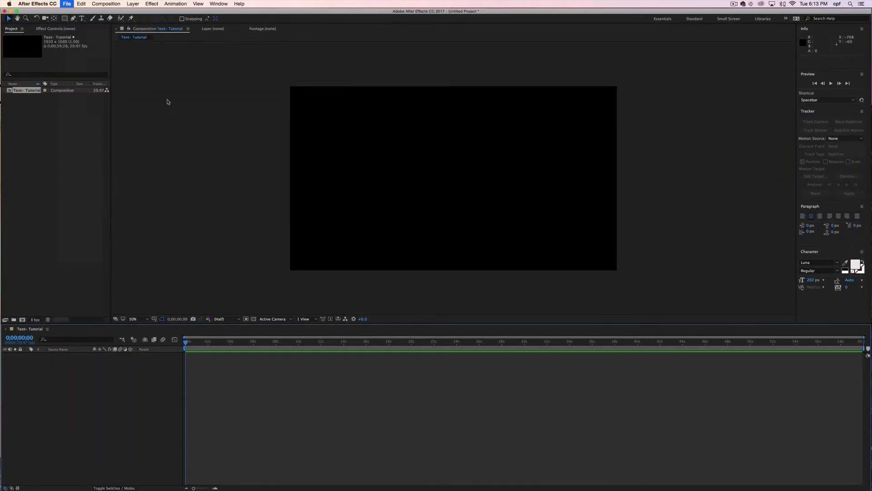
pyautogui.scroll(-15, 474, 164)
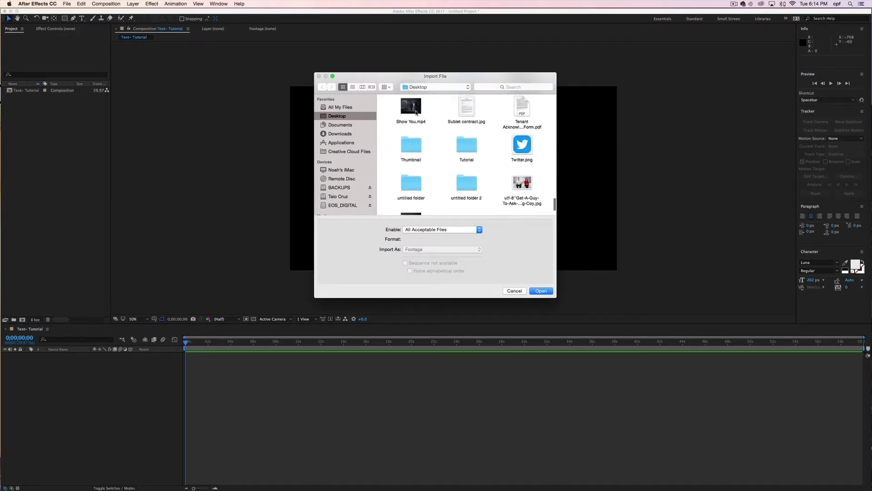
pyautogui.click(411, 111)
pyautogui.click(541, 291)
# Add Show You.mp4 to the timeline, split it at 6;17, delete the unwanted part, and slide it to 0
pyautogui.moveTo(24, 90); pyautogui.dragTo(313, 346)
pyautogui.click(81, 4)
pyautogui.click(93, 91)
pyautogui.click(81, 4)
pyautogui.click(95, 98)
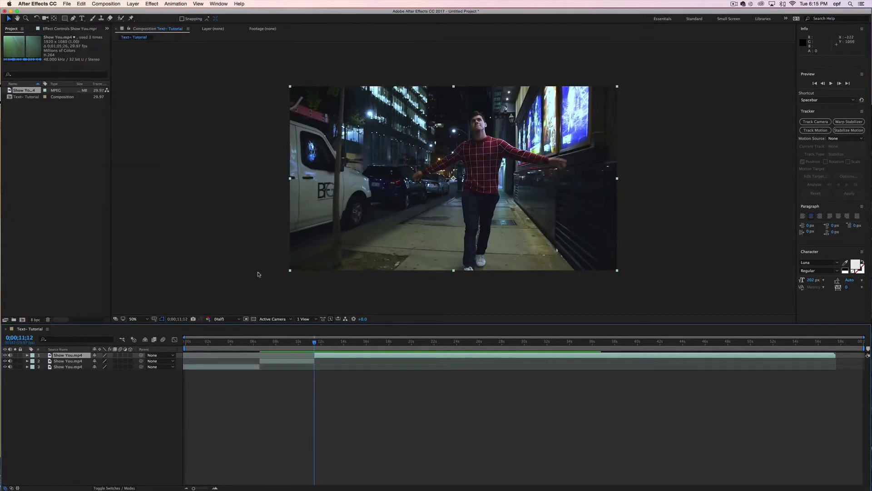
pyautogui.moveTo(272, 357); pyautogui.dragTo(198, 356)
pyautogui.press('Home')
# Preview the footage, place the You text top left, and style the words in Luna at 106 px
pyautogui.press('space')
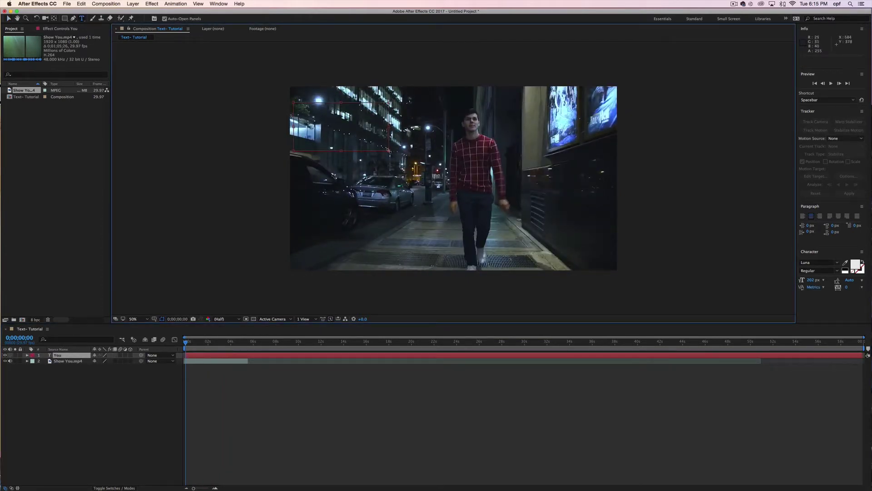
pyautogui.moveTo(389, 150); pyautogui.dragTo(350, 136)
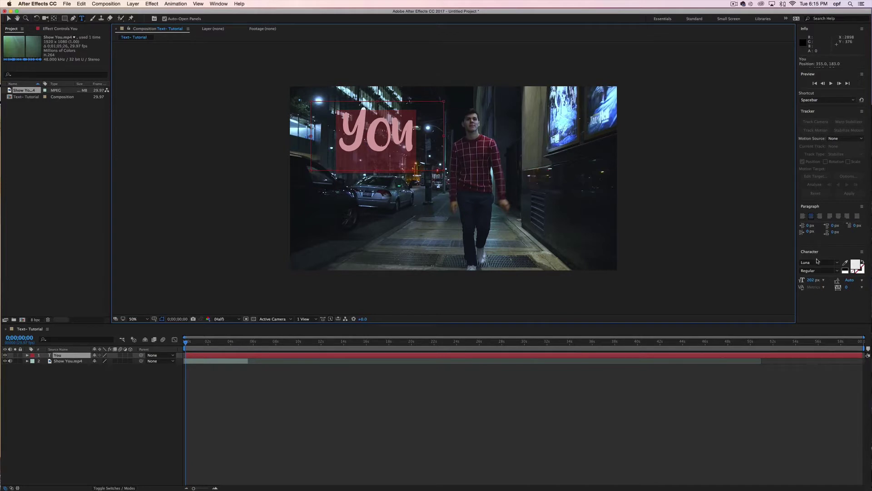
pyautogui.click(836, 263)
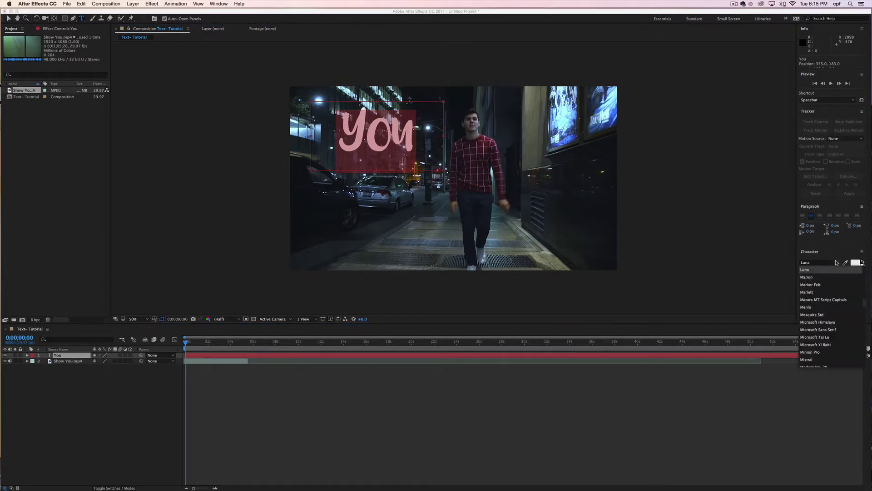
pyautogui.click(813, 270)
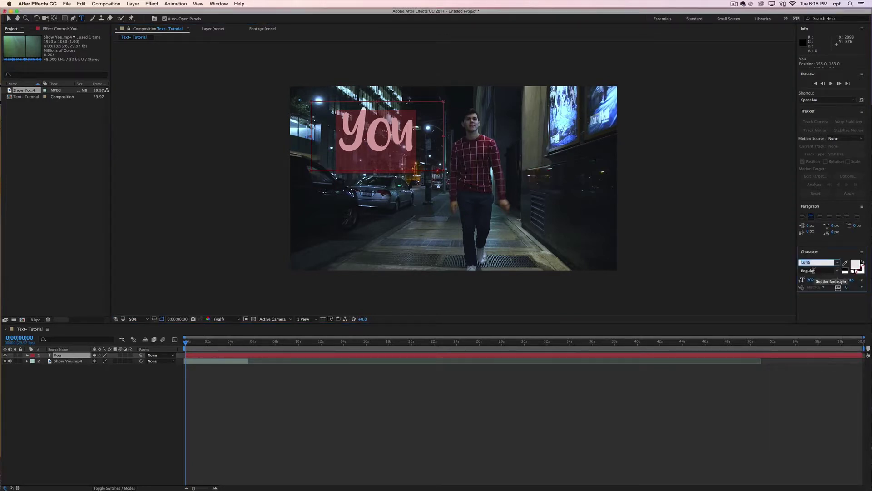
pyautogui.moveTo(809, 280); pyautogui.dragTo(778, 281)
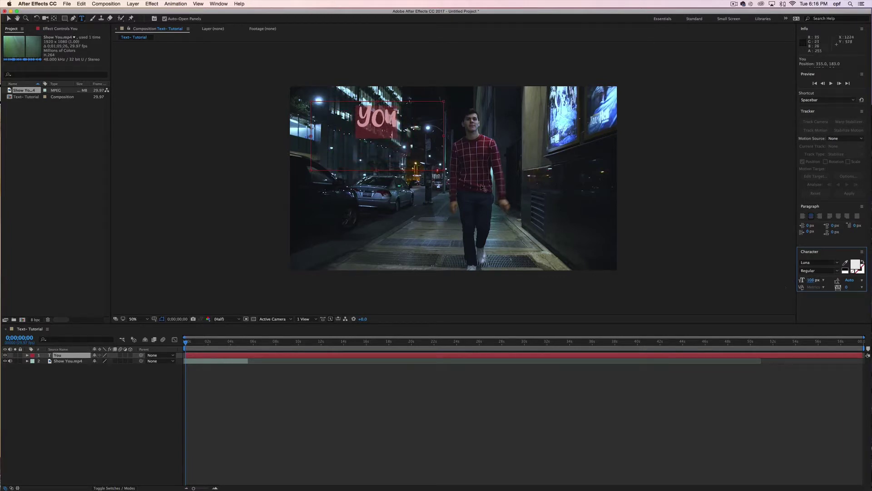
pyautogui.click(122, 31)
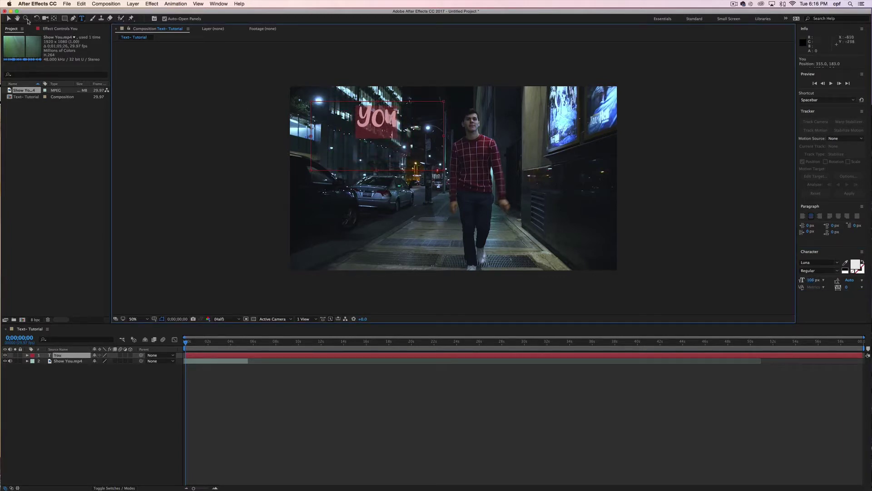
pyautogui.press('v')
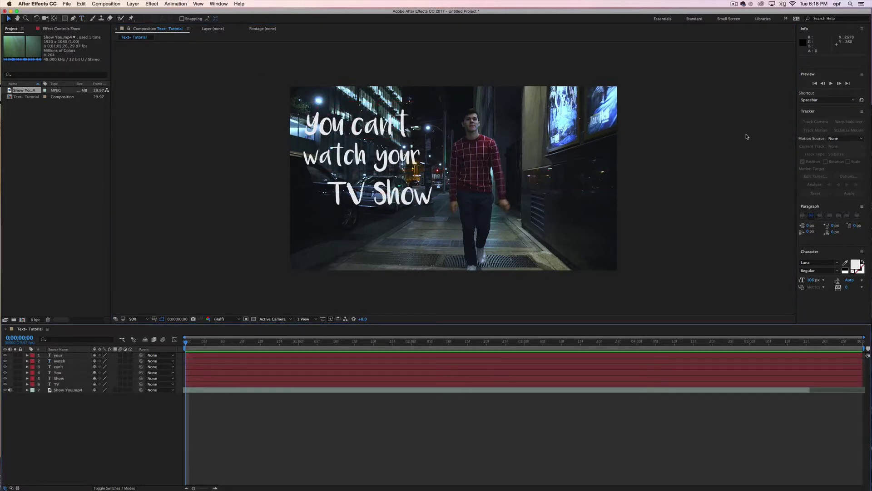
# Add a Null Object layer, Null 1, to the composition
pyautogui.rightClick(104, 423)
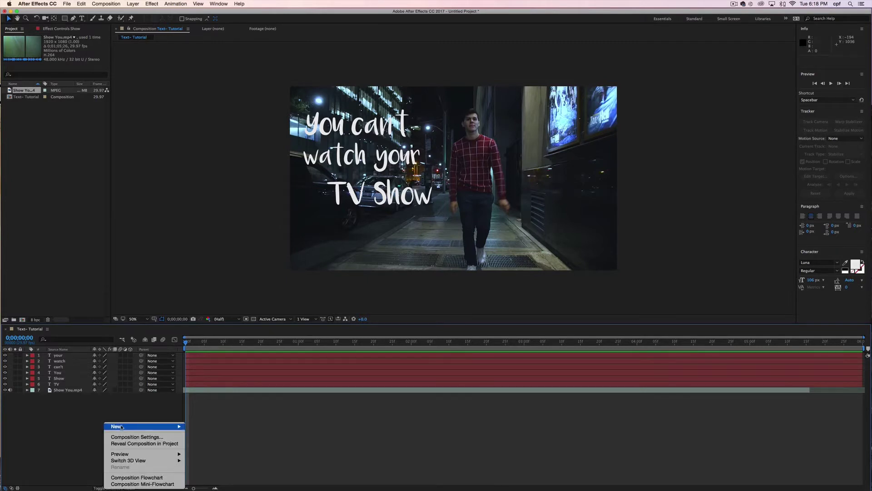
pyautogui.moveTo(121, 426)
pyautogui.click(230, 458)
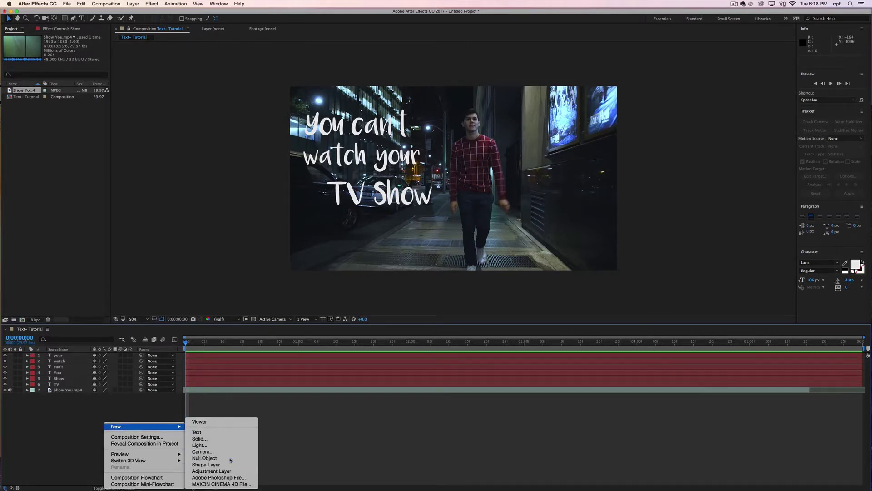
# Check the Window menu for the Tracker panel, select Show You.mp4, and start motion tracking
pyautogui.click(175, 4)
pyautogui.press('Escape')
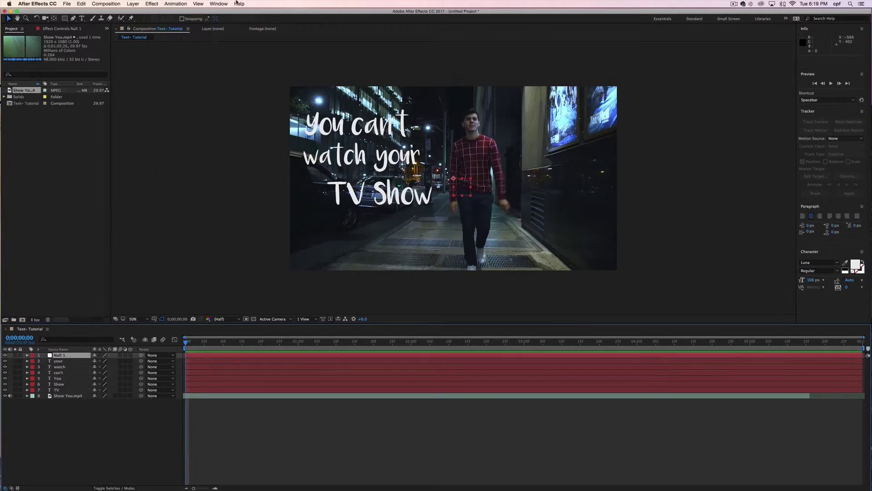
pyautogui.click(218, 3)
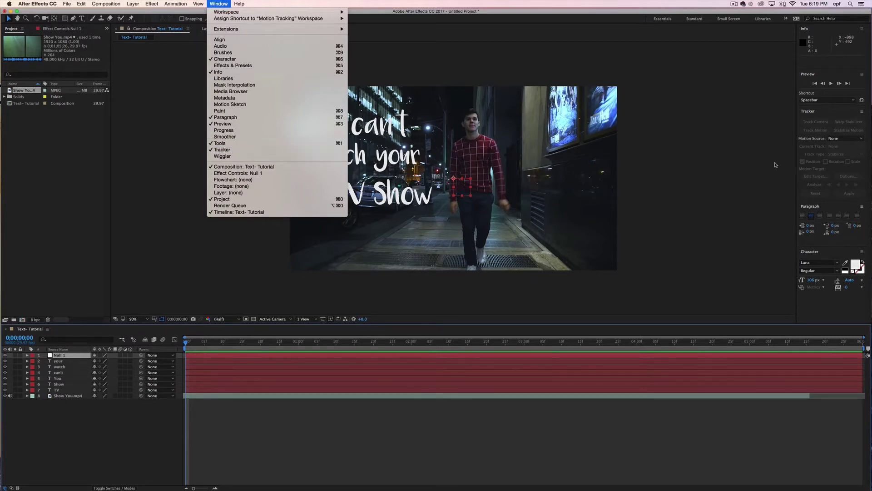
pyautogui.click(742, 176)
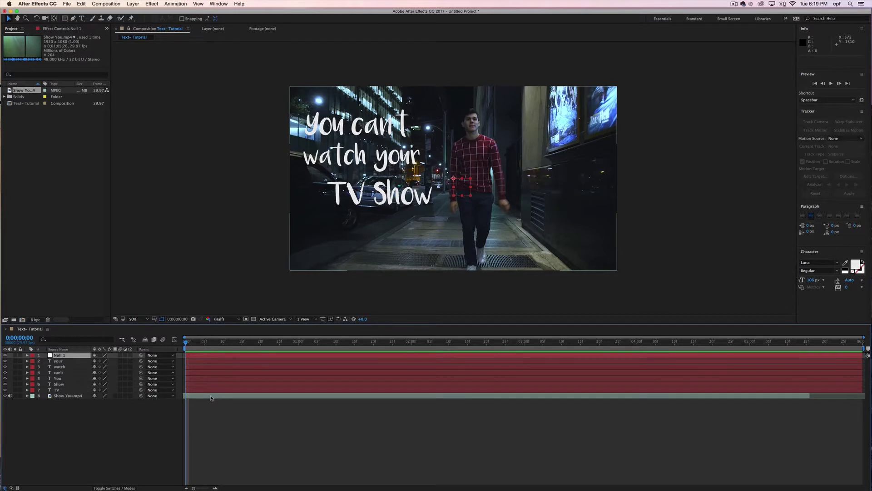
pyautogui.click(211, 397)
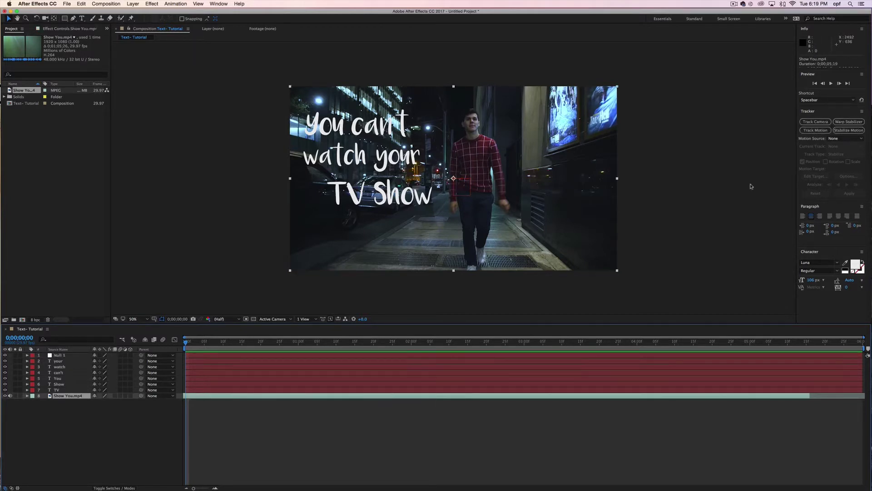
pyautogui.click(815, 130)
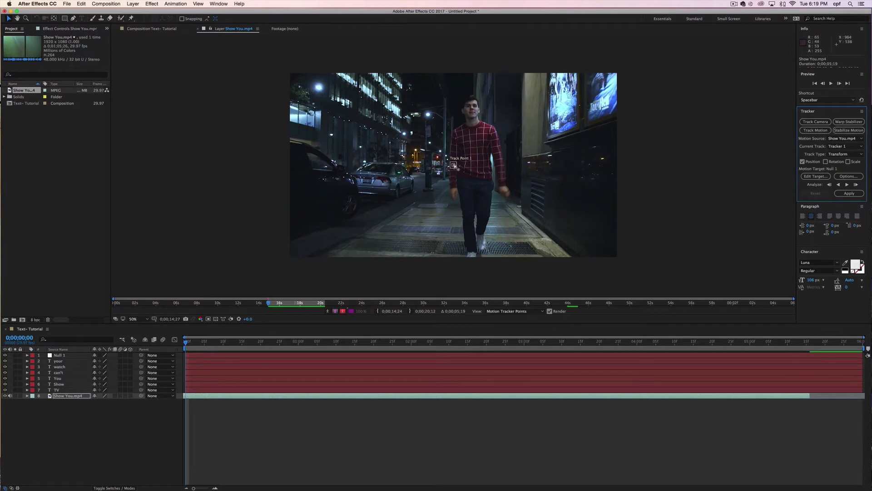
# Shrink Track Point 1's feature and search boxes and nudge it onto the sweater's shoulder grid crossing
pyautogui.moveTo(454, 165); pyautogui.dragTo(488, 124)
pyautogui.scroll(8, 490, 124)
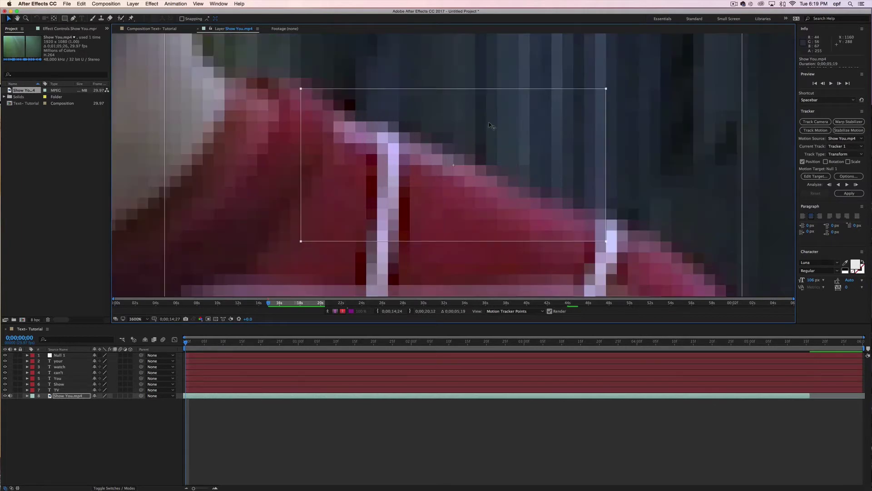
pyautogui.scroll(-1, 489, 125)
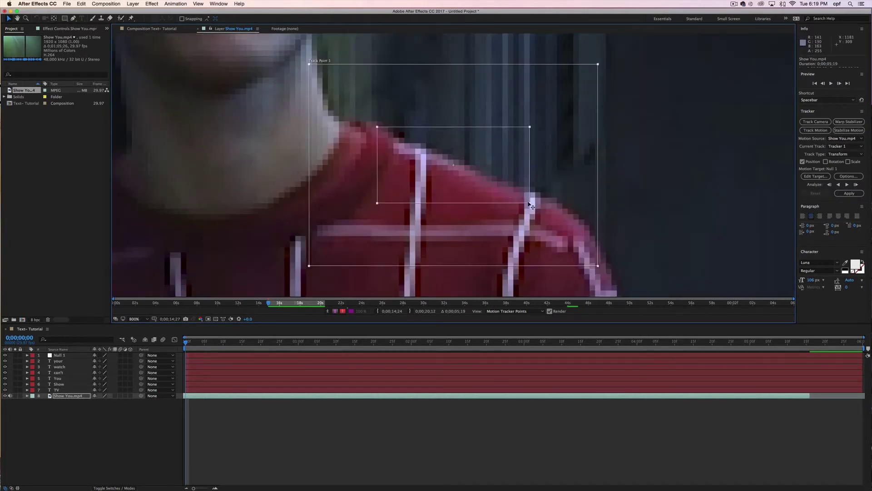
pyautogui.moveTo(529, 204); pyautogui.dragTo(481, 192)
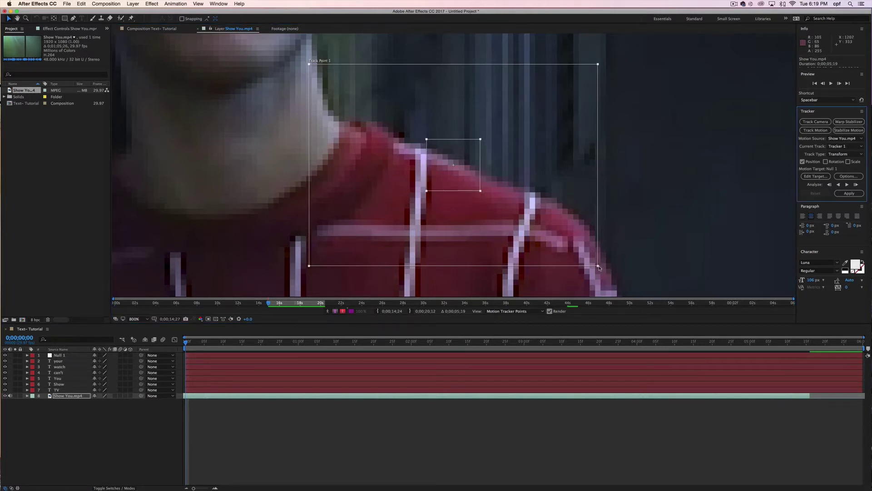
pyautogui.moveTo(598, 267); pyautogui.dragTo(472, 182)
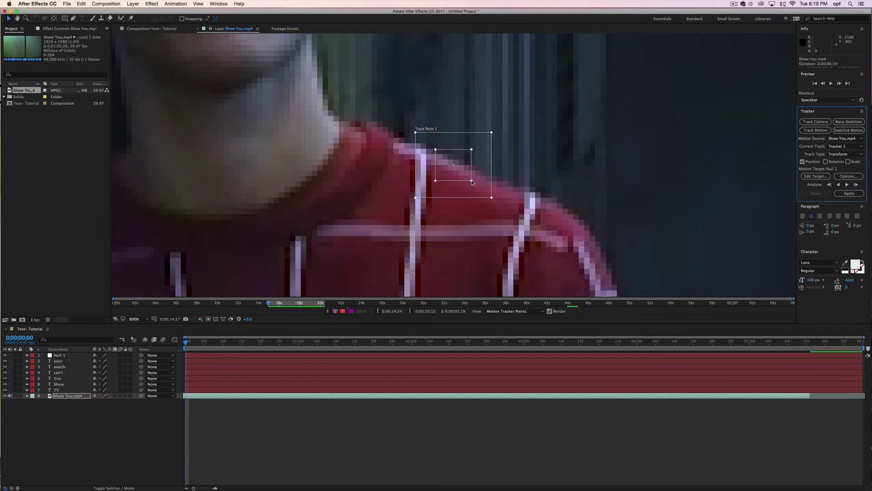
pyautogui.moveTo(472, 182); pyautogui.dragTo(465, 171)
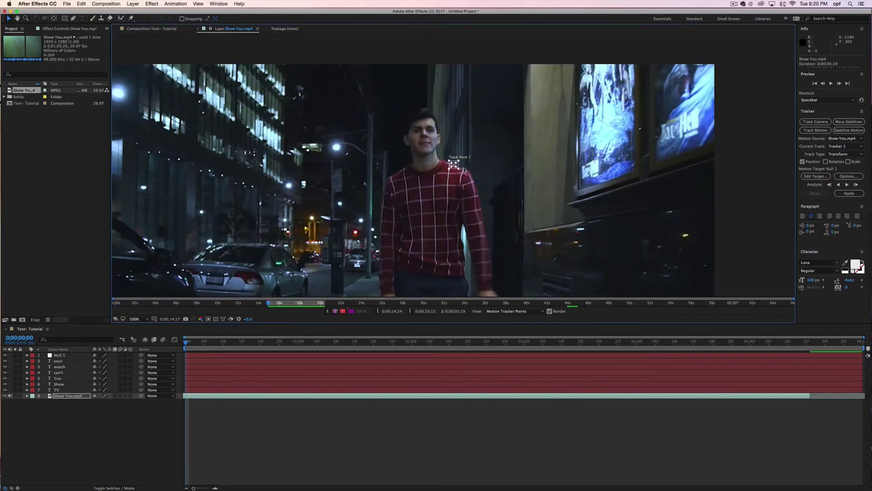
pyautogui.scroll(2, 464, 170)
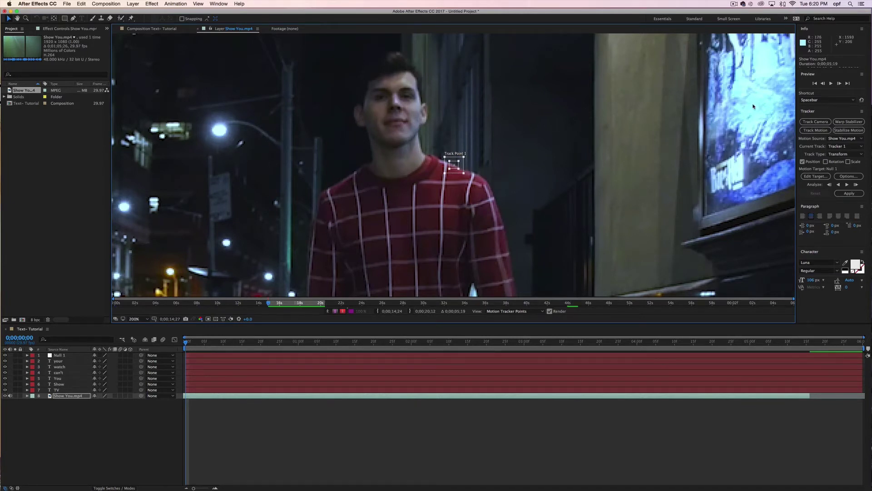
# Set the tracker's motion target to the Null 1 layer
pyautogui.click(823, 178)
pyautogui.click(480, 246)
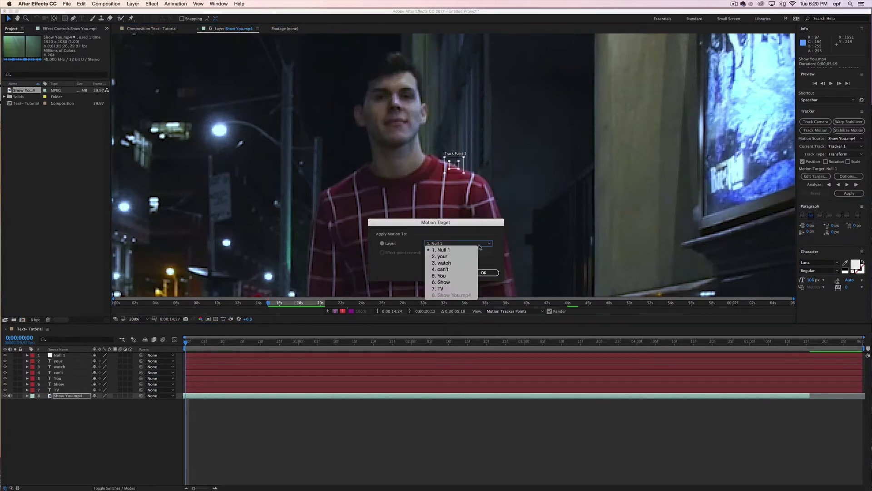
pyautogui.click(440, 250)
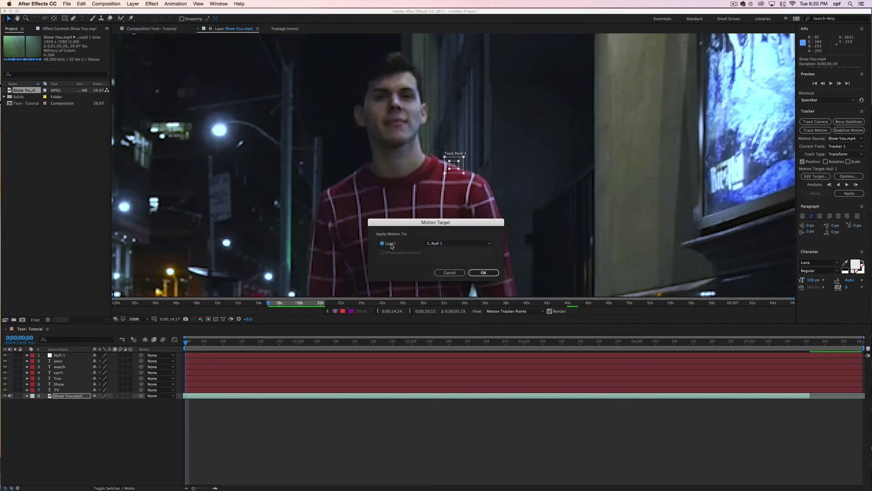
pyautogui.click(487, 272)
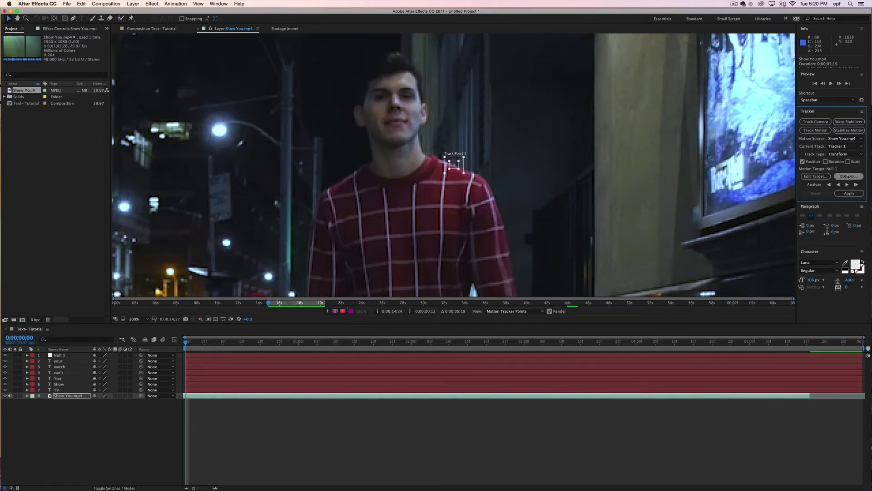
# Analyze the track forward and apply it to Null 1 in X and Y
pyautogui.click(847, 185)
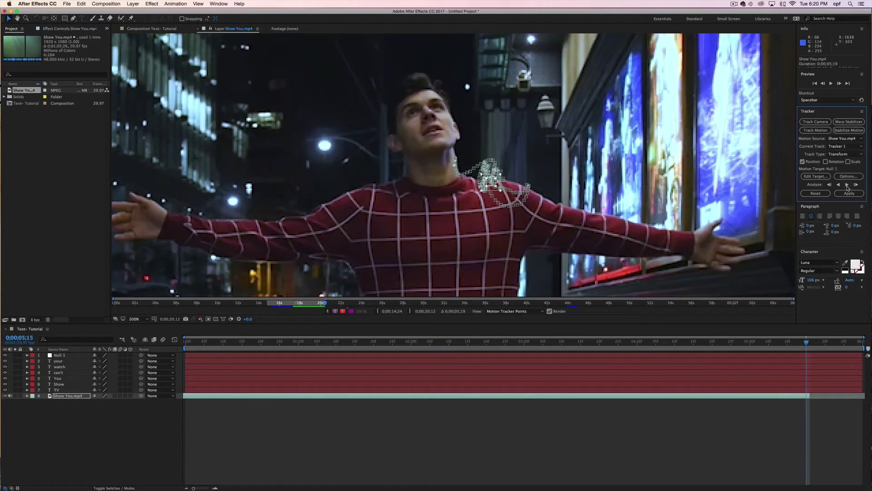
pyautogui.click(844, 194)
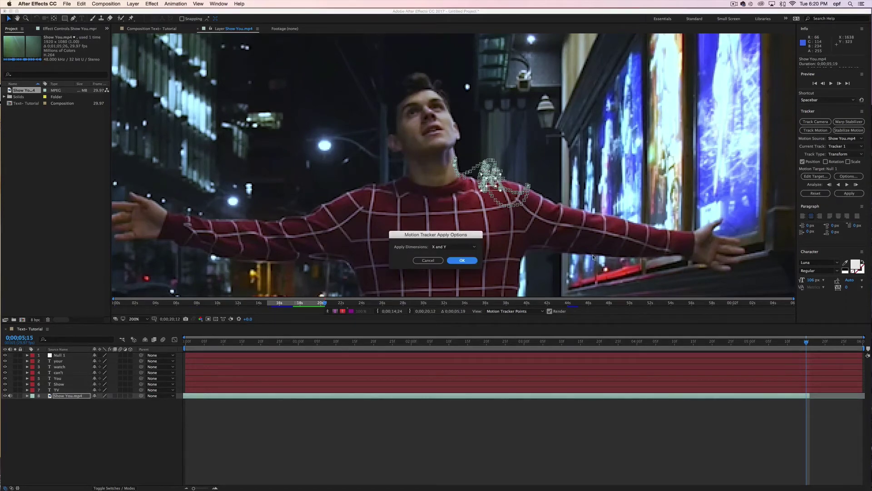
pyautogui.click(473, 262)
pyautogui.click(27, 355)
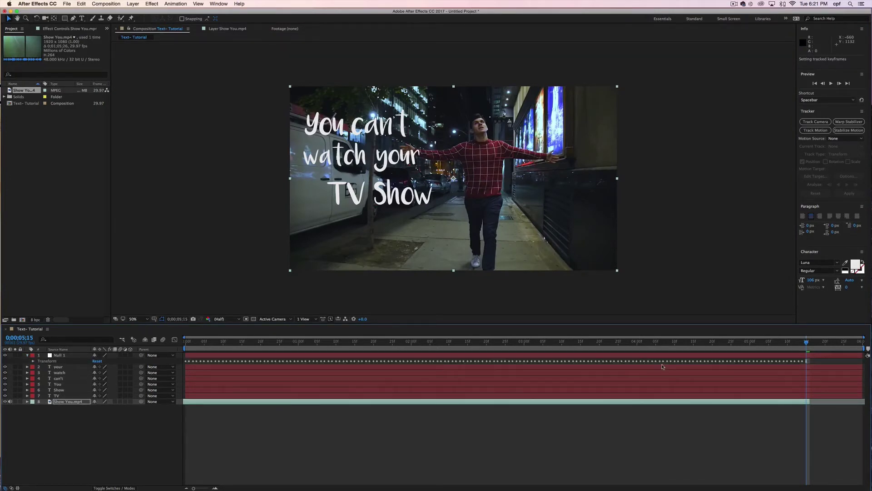
# Select all of Null 1's Position keyframes and apply Easy Ease via Keyframe Assistant
pyautogui.click(823, 363)
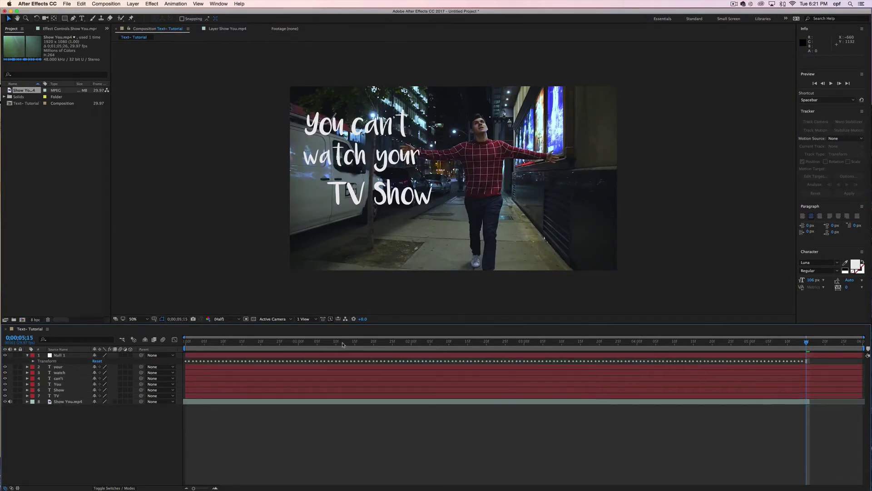
pyautogui.click(32, 361)
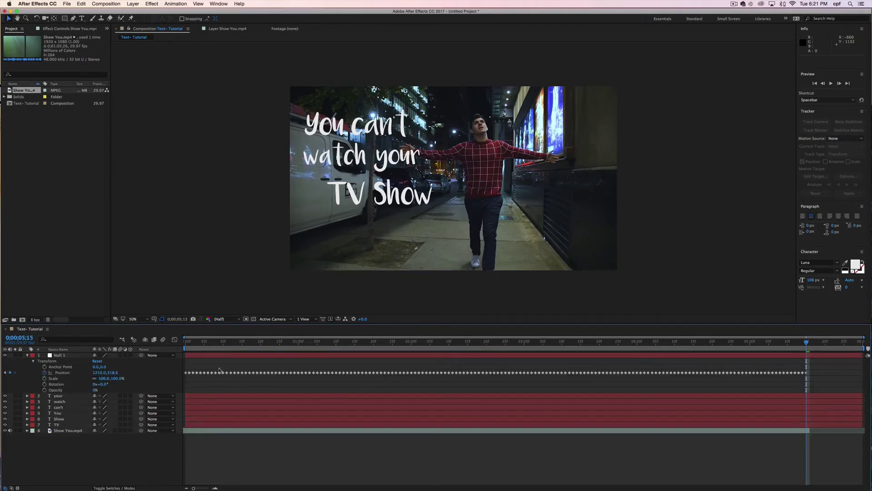
pyautogui.moveTo(813, 372); pyautogui.dragTo(181, 381)
pyautogui.click(176, 4)
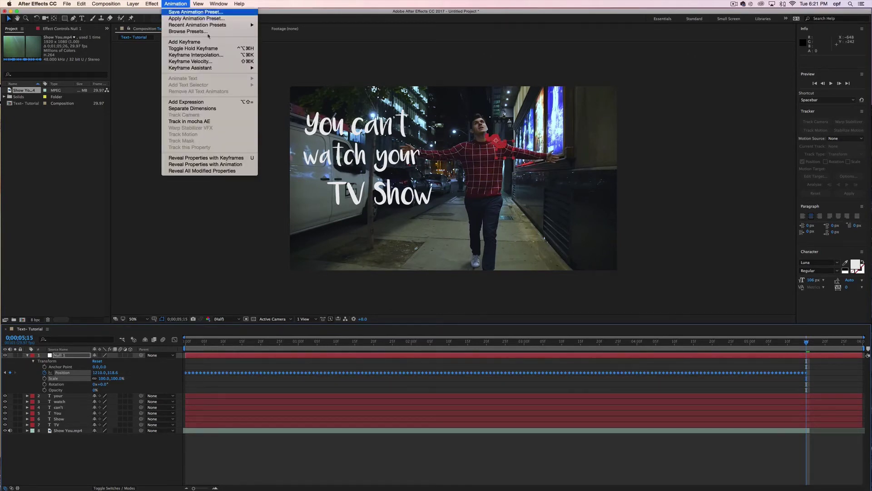
pyautogui.moveTo(239, 71)
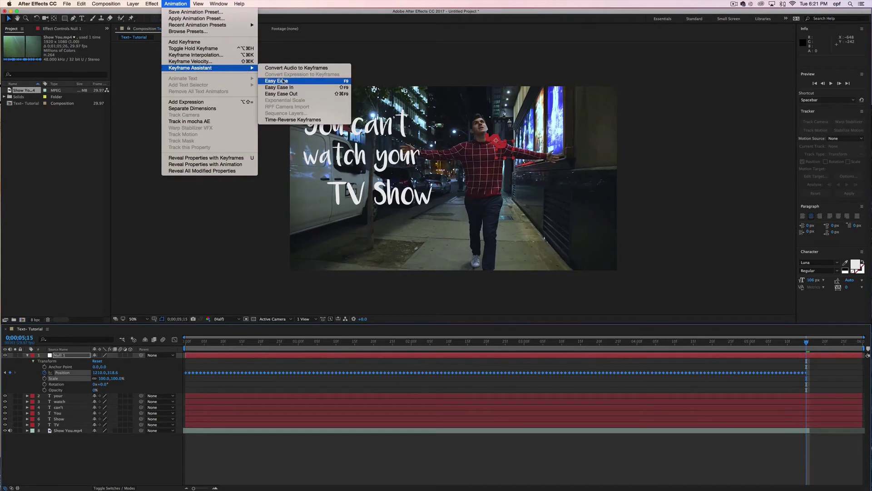
pyautogui.click(283, 82)
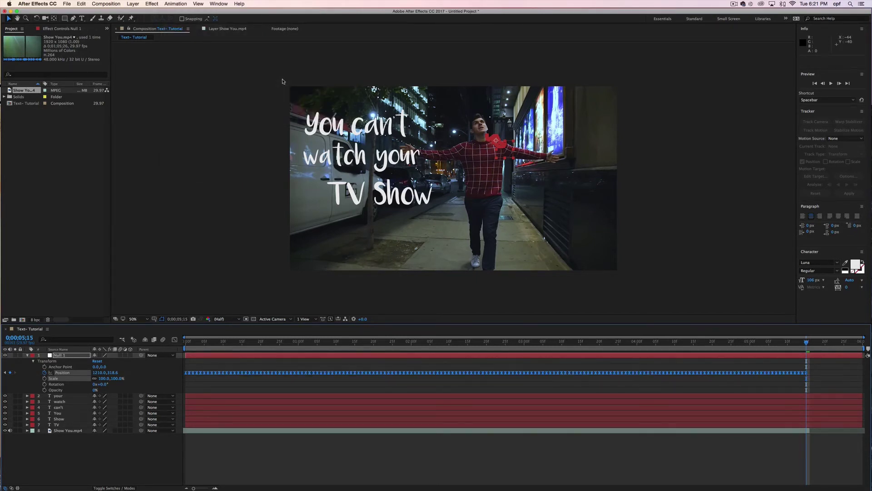
pyautogui.click(27, 355)
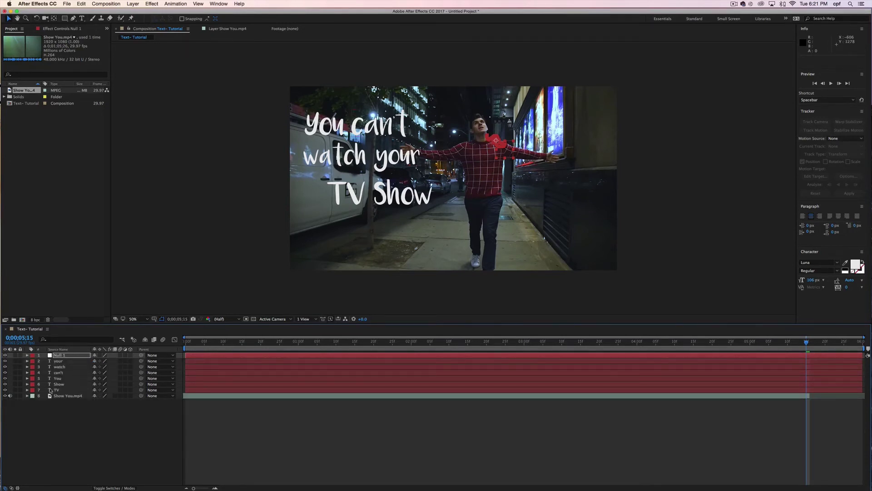
# Parent the You, can't, watch, your and TV word layers to Null 1
pyautogui.moveTo(141, 378); pyautogui.dragTo(141, 357)
pyautogui.moveTo(142, 391); pyautogui.dragTo(88, 357)
pyautogui.moveTo(141, 367); pyautogui.dragTo(88, 359)
# Return to the clip start and preview the tracked text playing
pyautogui.moveTo(232, 341); pyautogui.dragTo(185, 342)
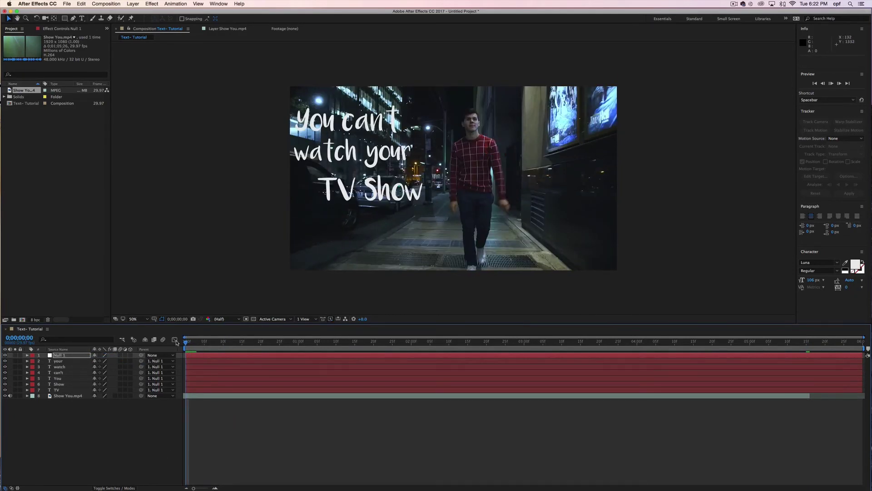
pyautogui.press('space')
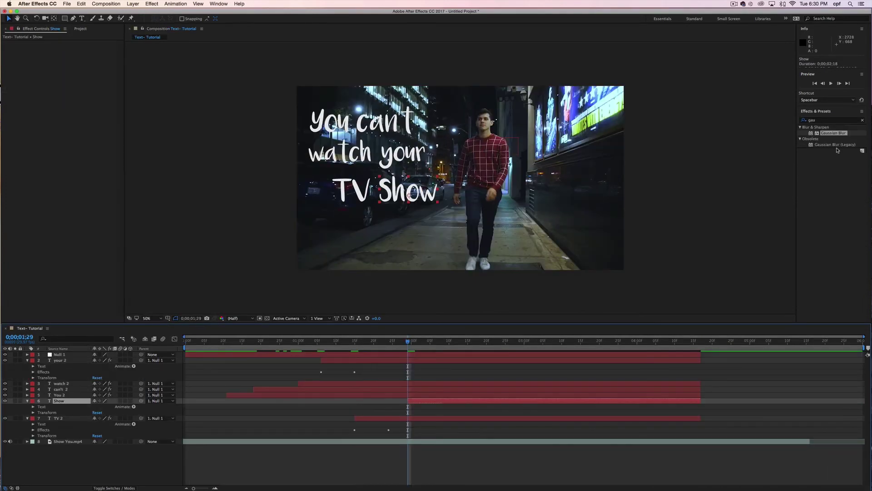
pyautogui.click(834, 145)
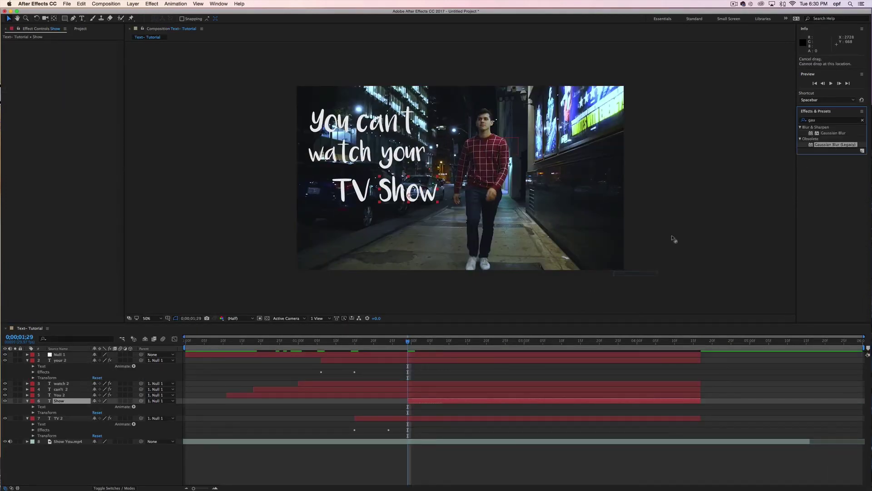